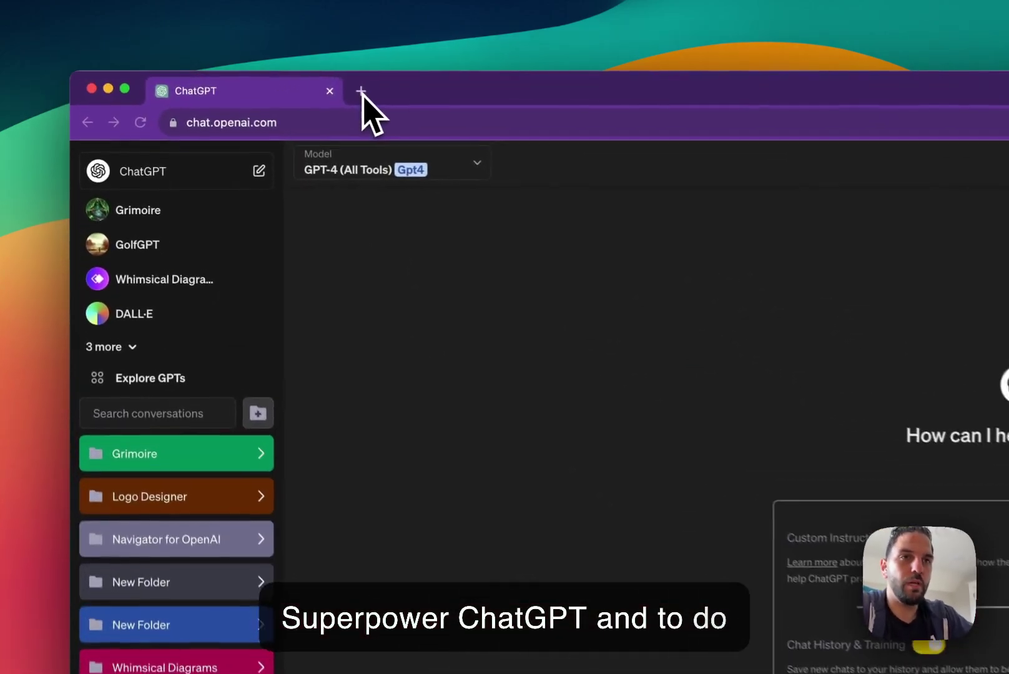
Look up the Superpower ChatGPT extension listing in a new tab, then close that page
left_click(219, 80)
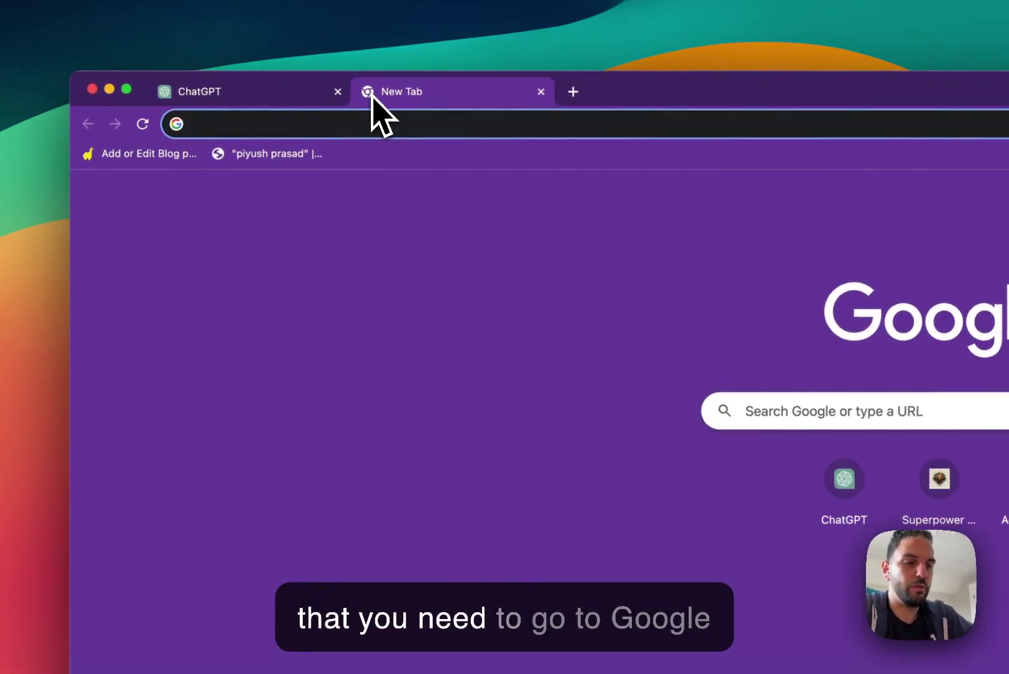
type("superpower cha")
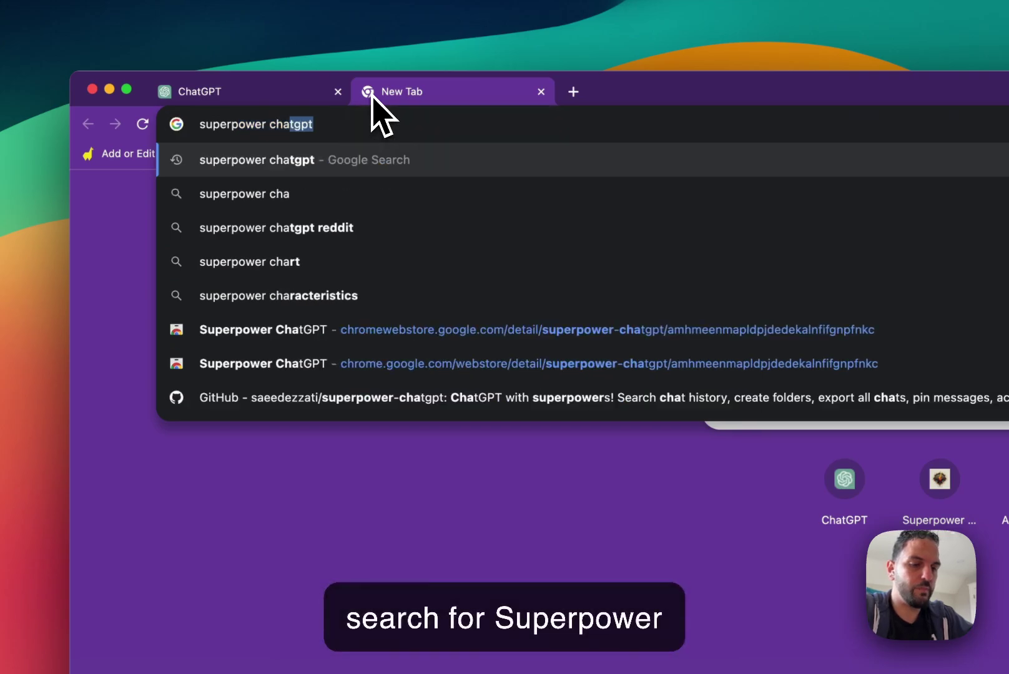
type("tgpt")
key("Return")
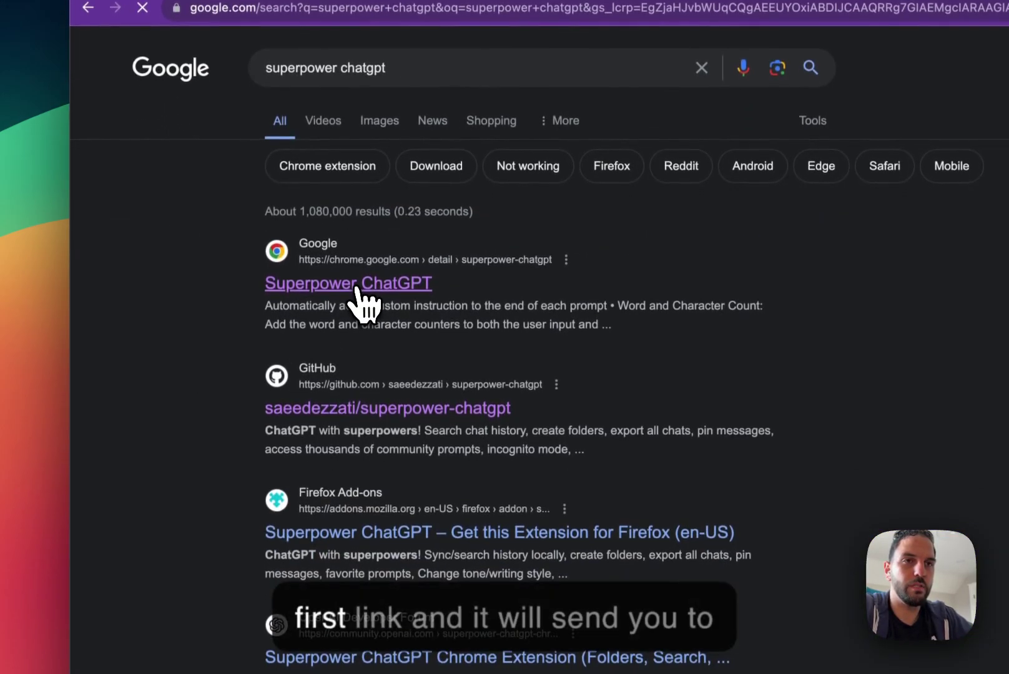
left_click(358, 379)
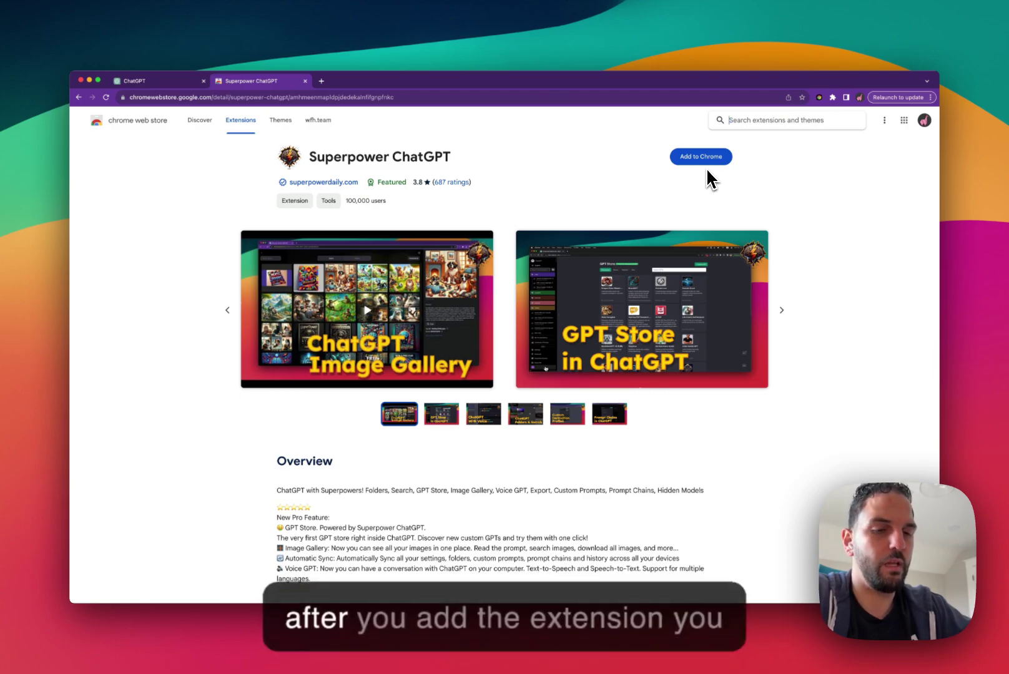
key("super+w")
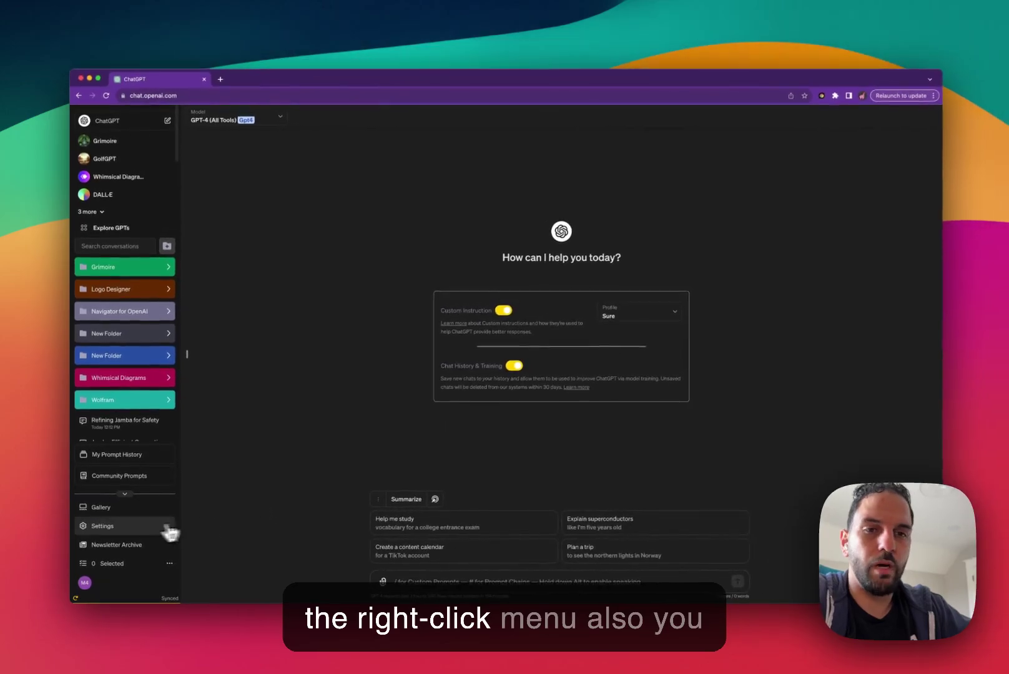
Review the extension's settings in ChatGPT and return to the chat
left_click(134, 527)
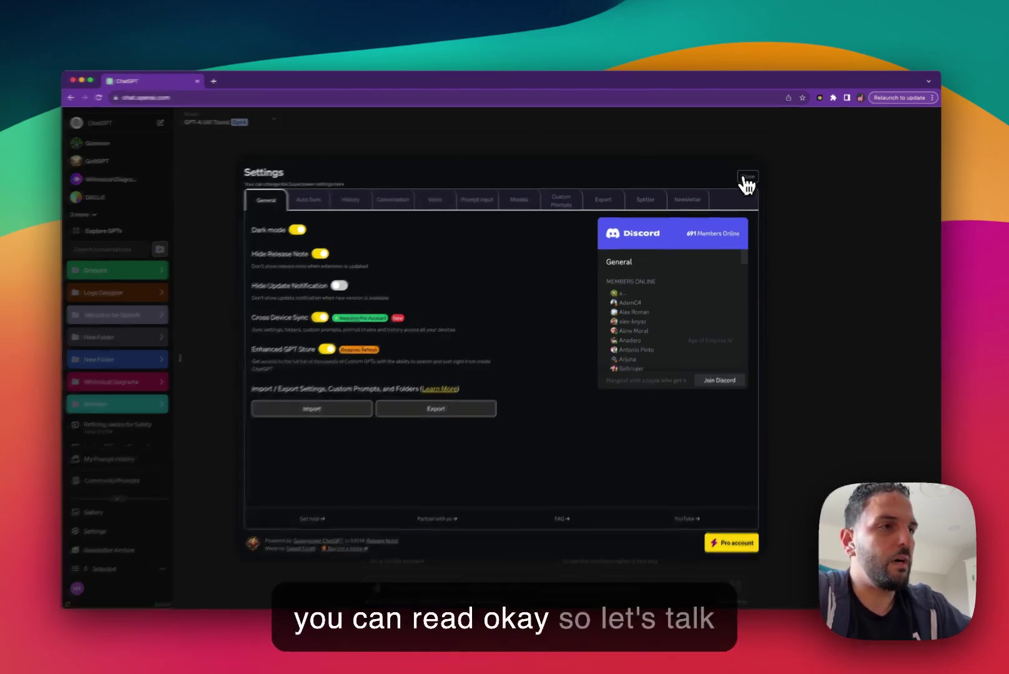
left_click(745, 184)
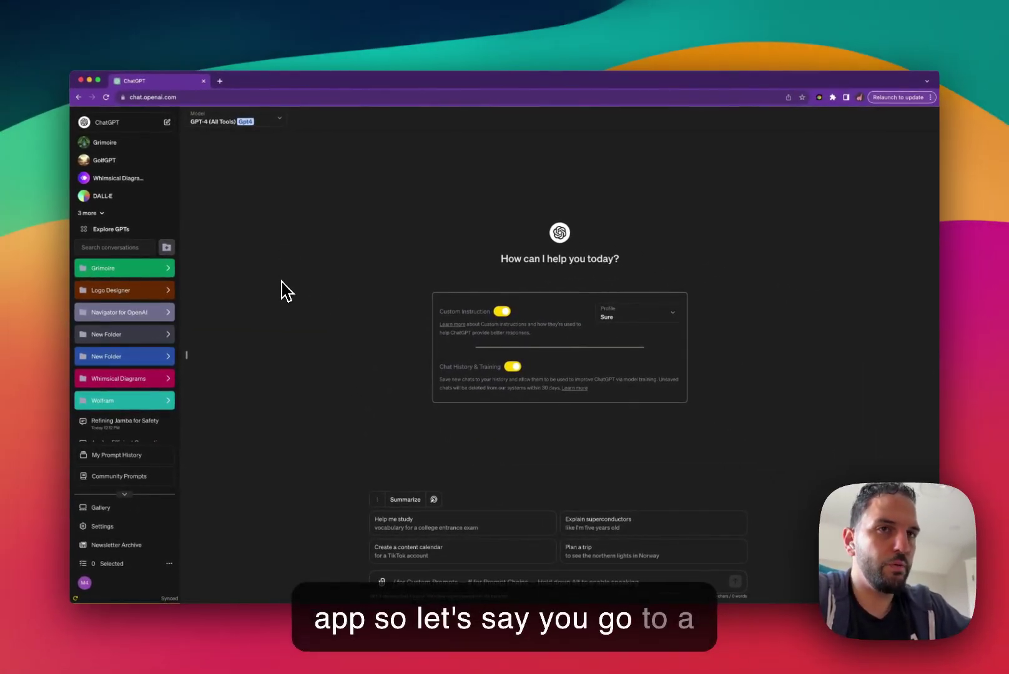
Go to Superpower Daily's AI21 article and copy its three Jamba paragraphs
left_click(219, 81)
type("s")
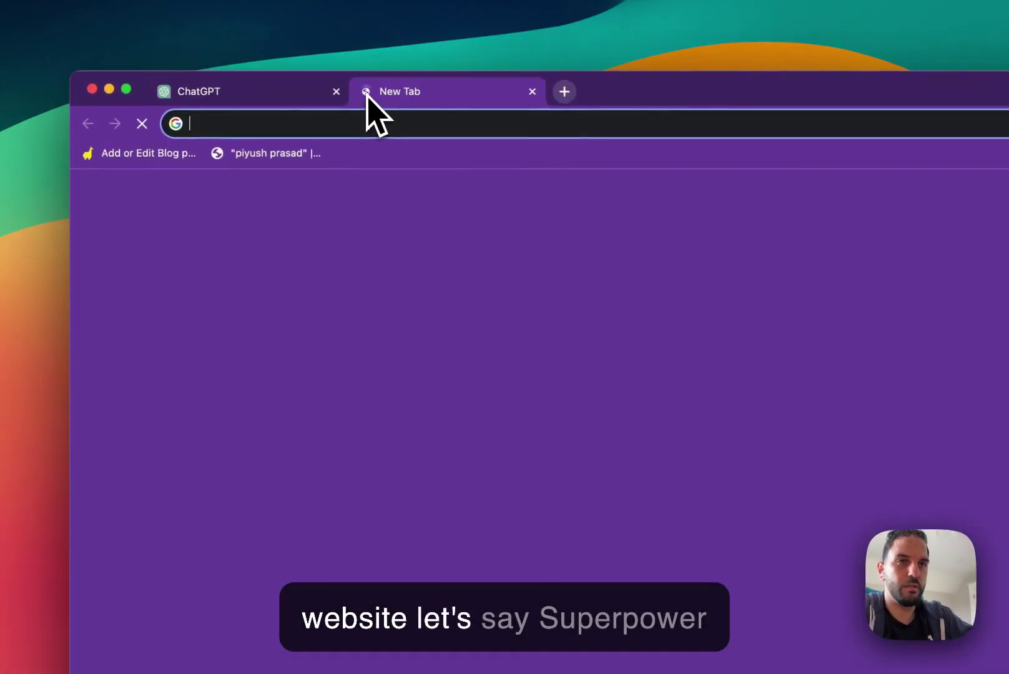
key("Return")
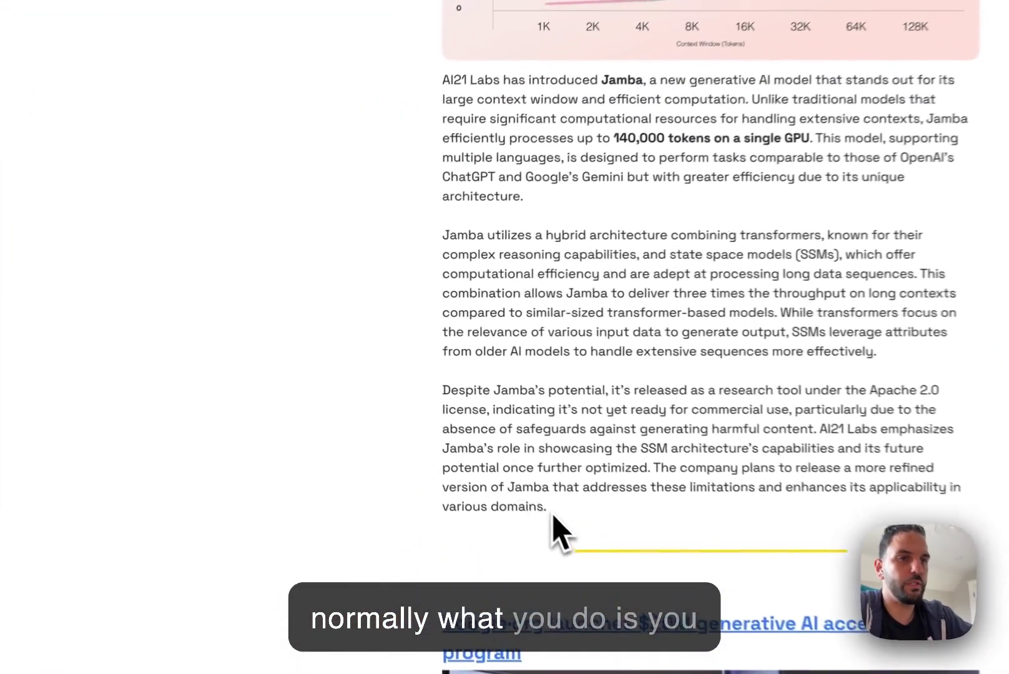
left_click_drag(421, 416, 363, 201)
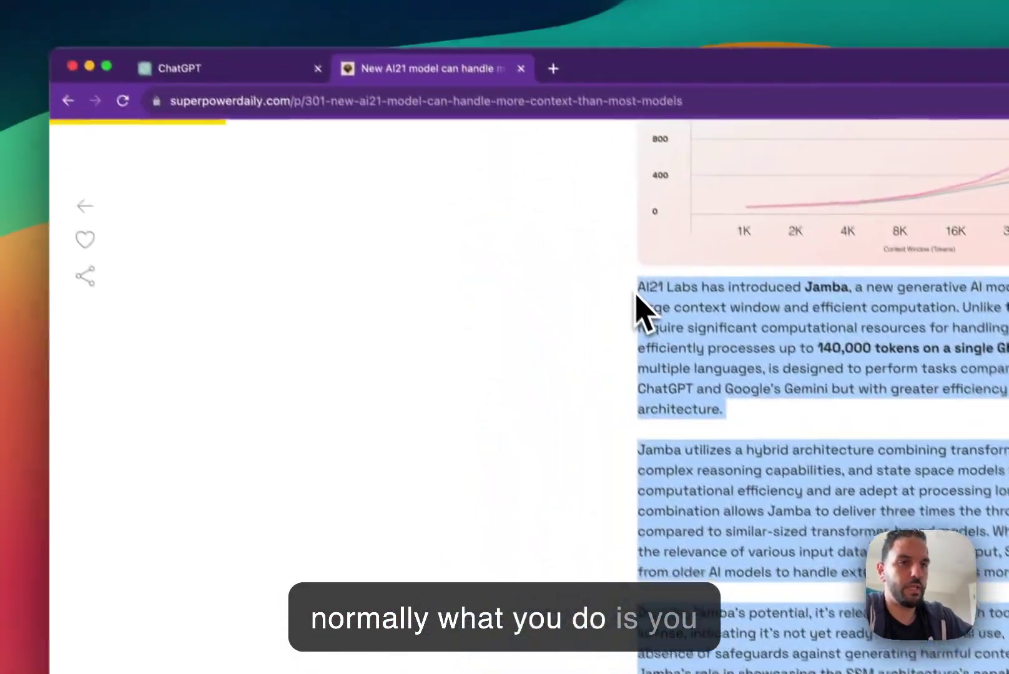
key("super+c")
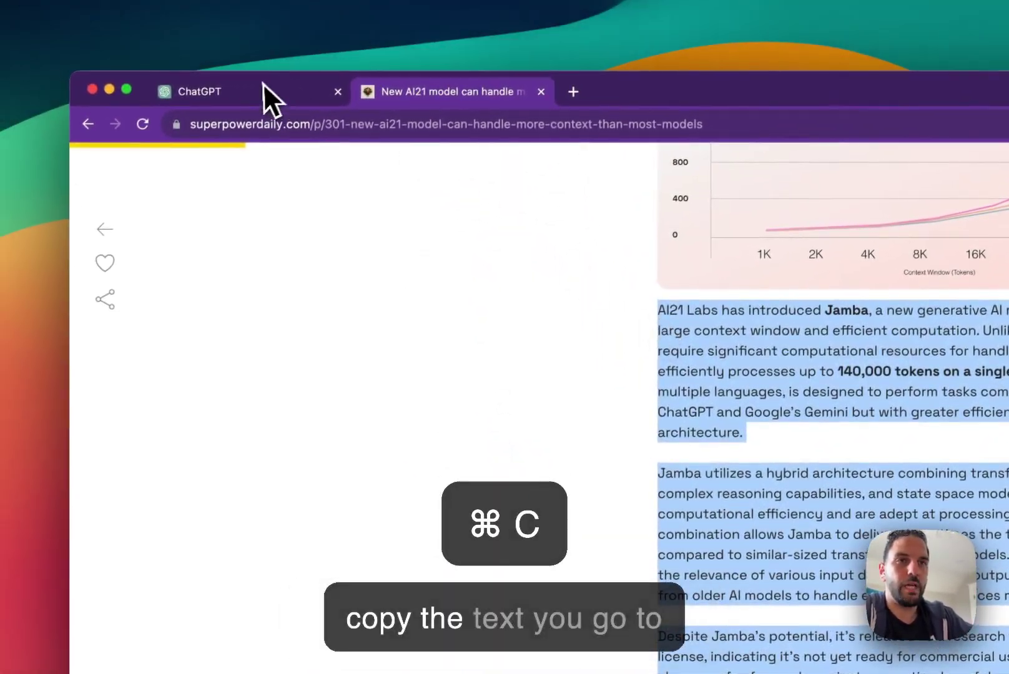
Paste the Jamba paragraphs into ChatGPT and send them with the saved Bullet Points summarize prompt
left_click(262, 88)
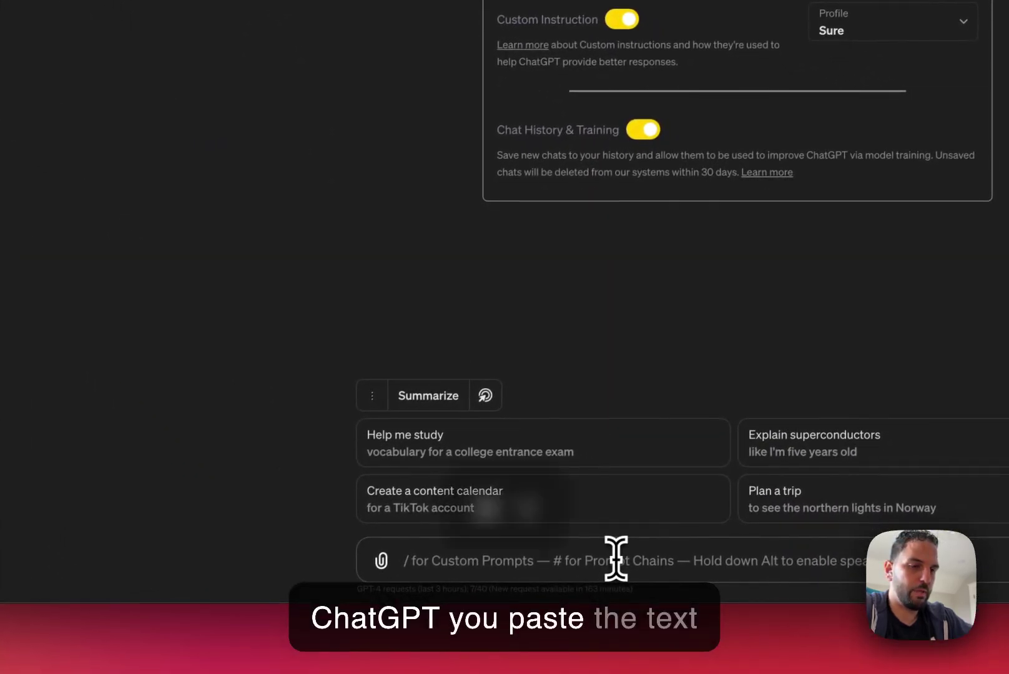
key("super+v")
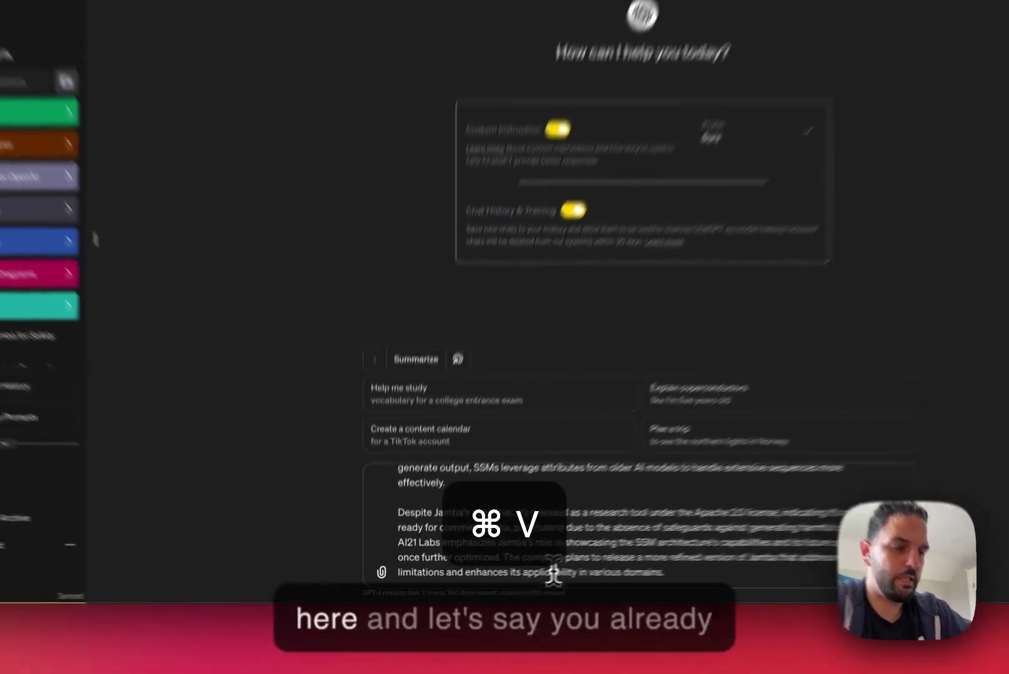
key("shift+Return")
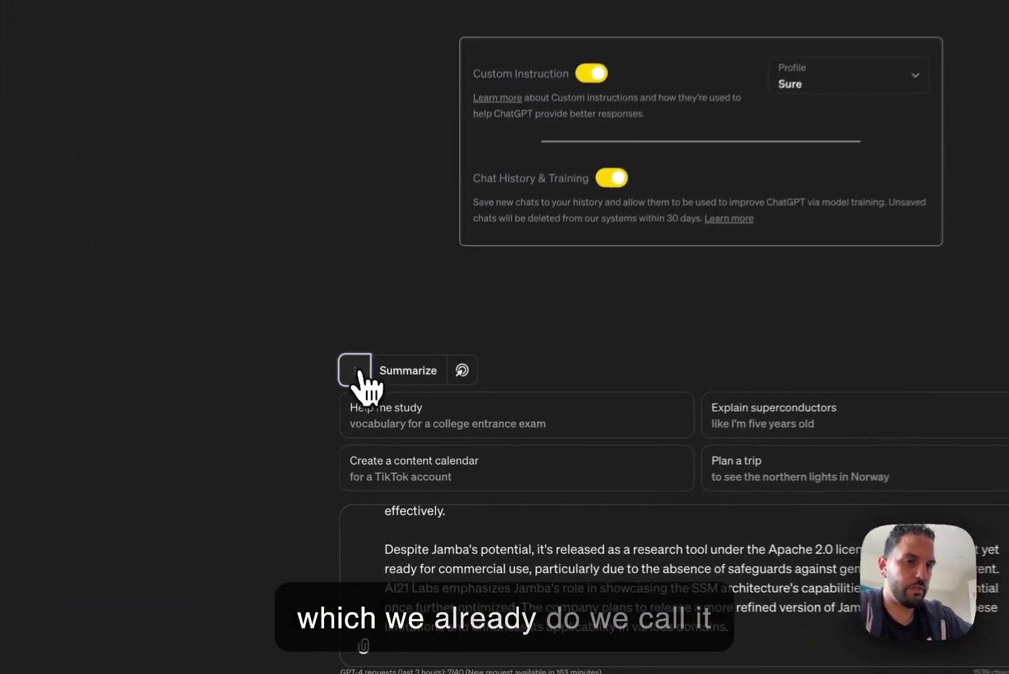
left_click(376, 436)
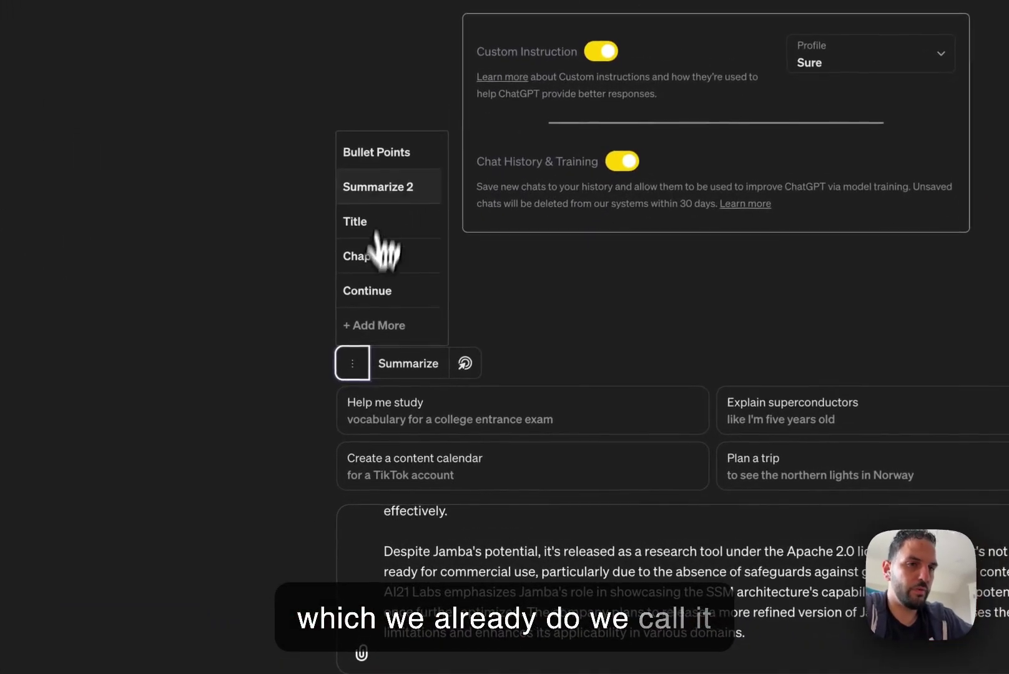
left_click(383, 157)
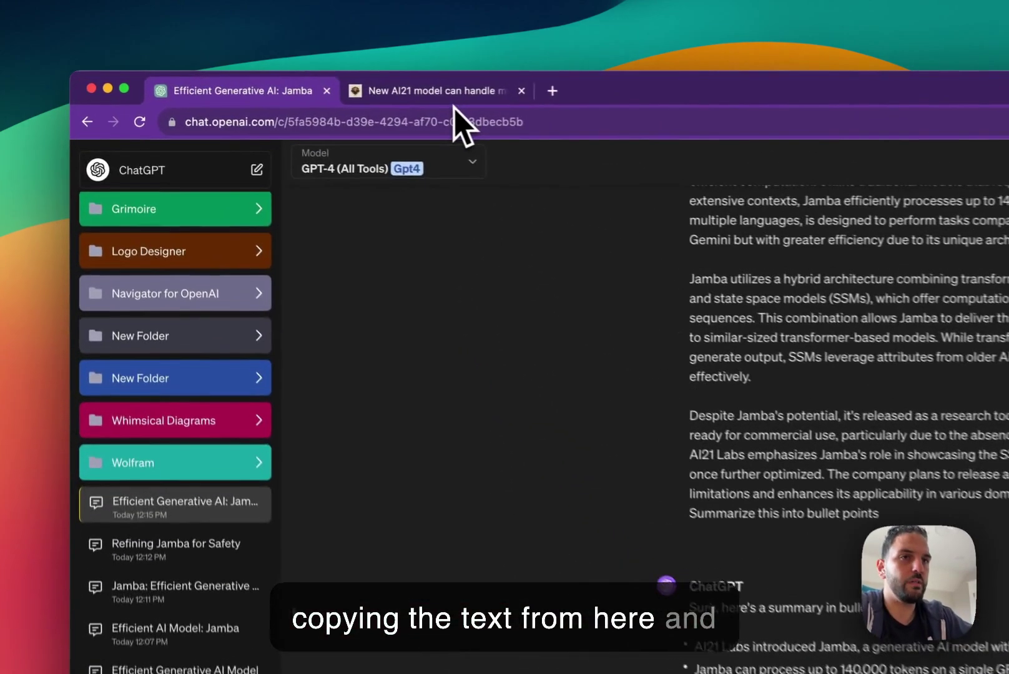
From the article's right-click Superpower menu, set Start a New Chat and request Bullet points
left_click(461, 96)
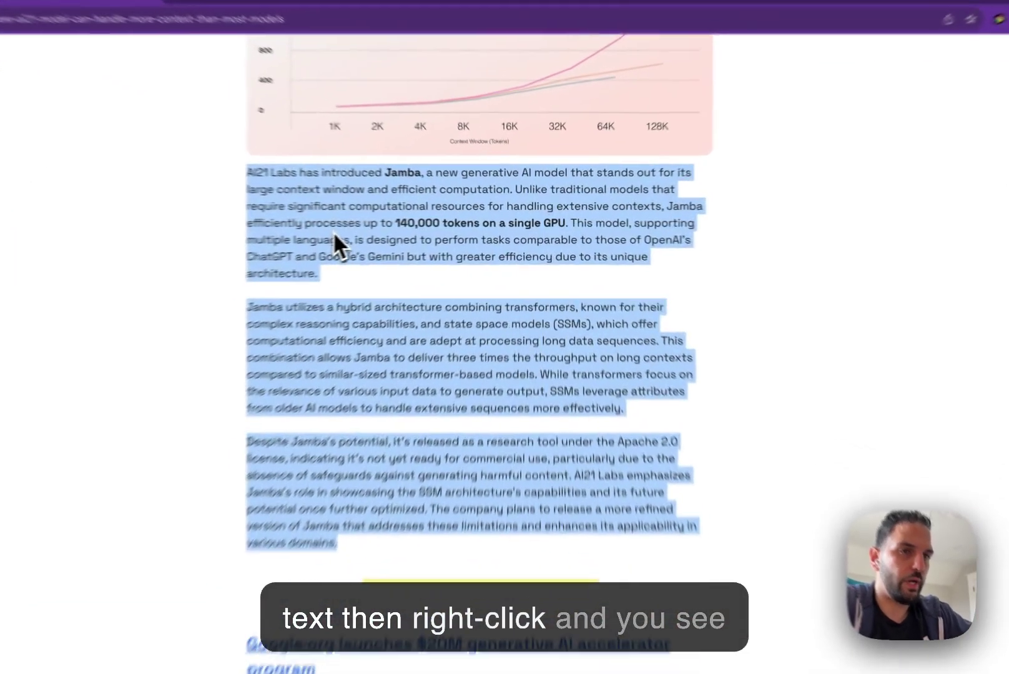
right_click(416, 226)
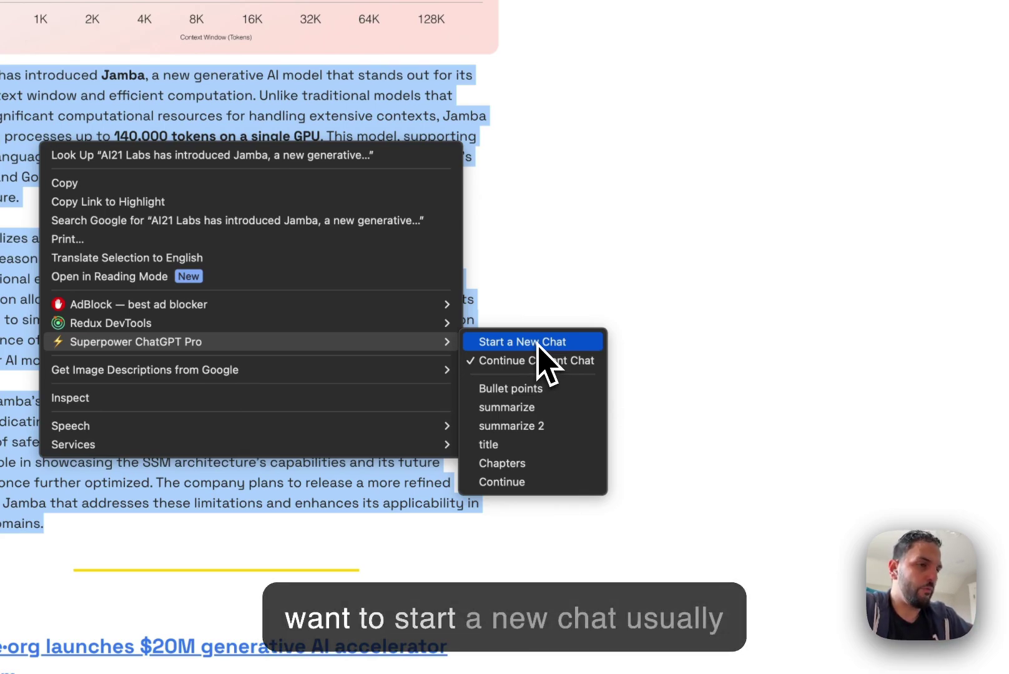
mouse_move(137, 341)
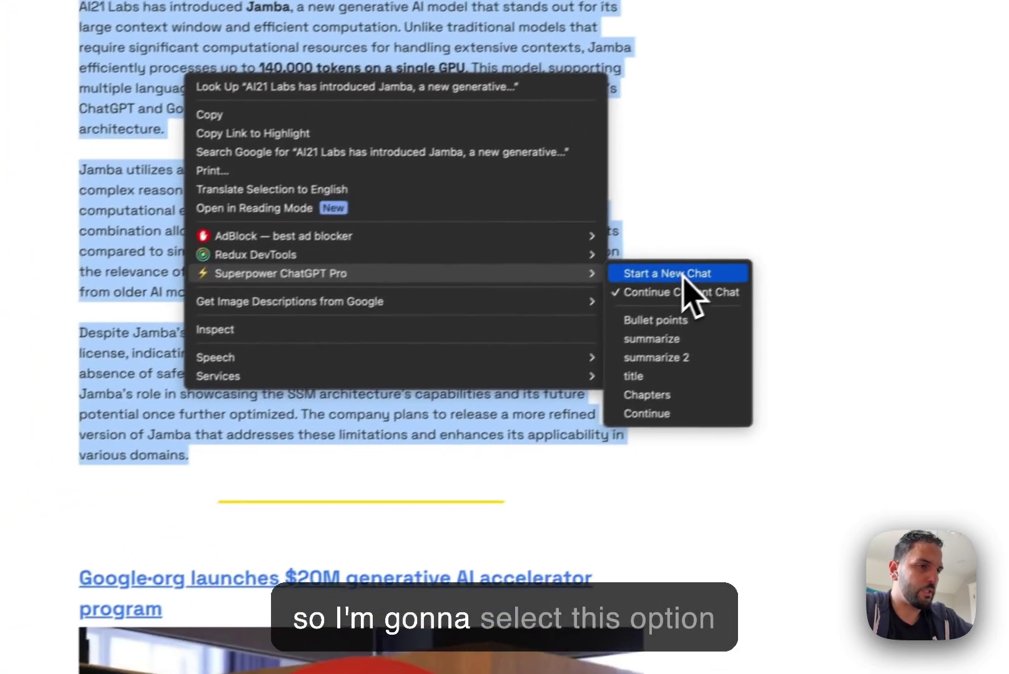
left_click(540, 347)
right_click(298, 232)
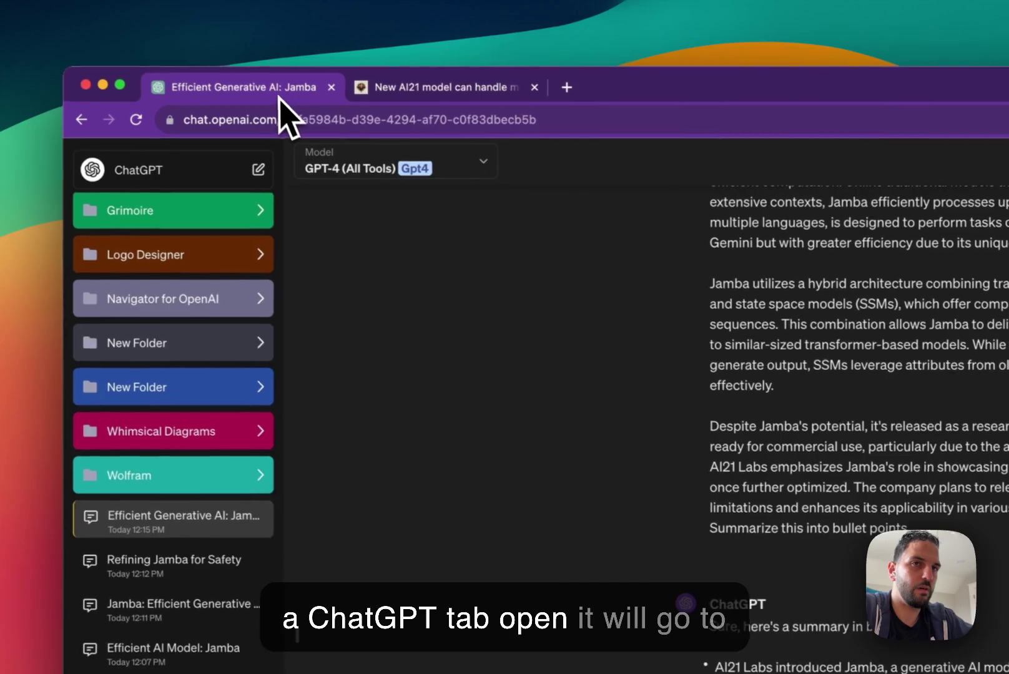
Submit the bullet-points prompt and highlight its instruction line while the nine-point summary generates
key("Return")
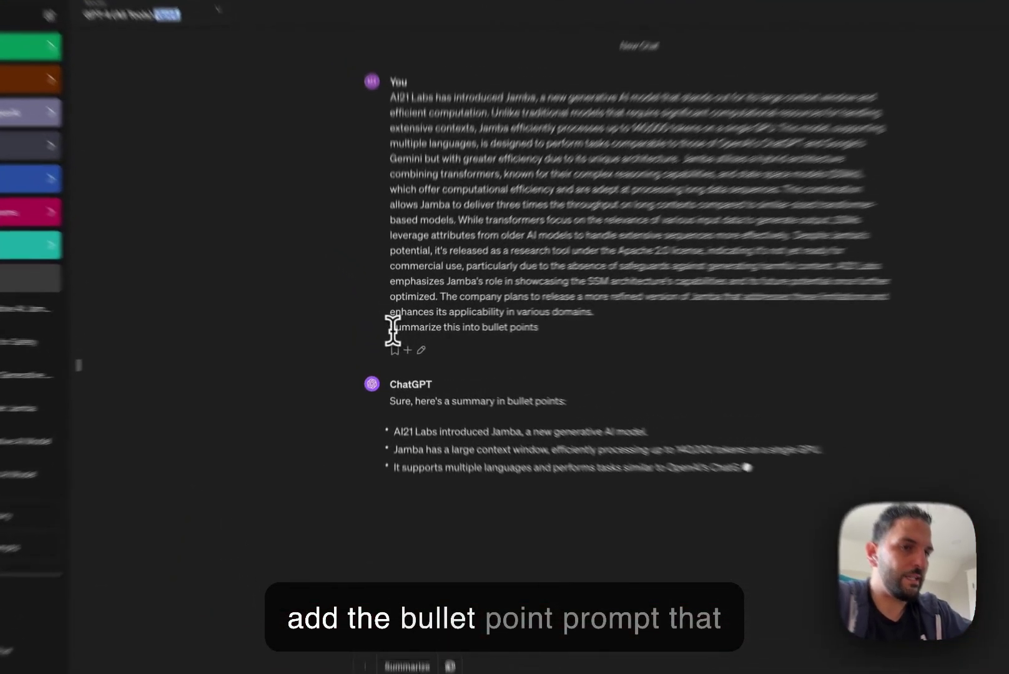
left_click_drag(394, 329, 493, 329)
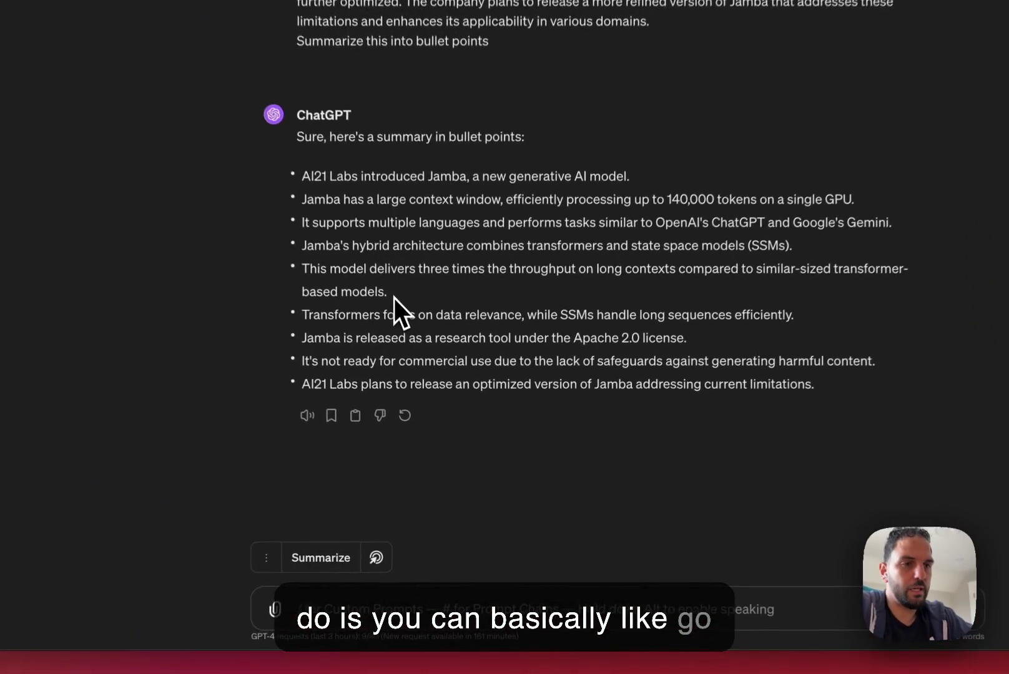
Send the hybrid-architecture and throughput bullets back via Continue Current Chat with a Continue request
left_click_drag(439, 419, 396, 395)
left_click_drag(298, 237, 296, 244)
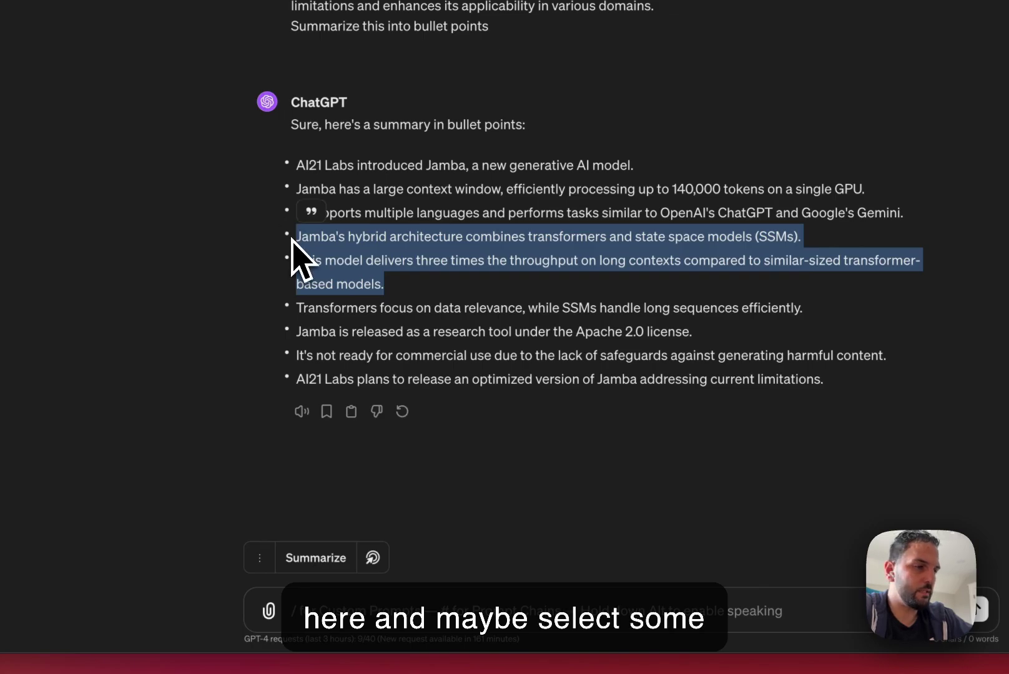
right_click(367, 241)
mouse_move(195, 384)
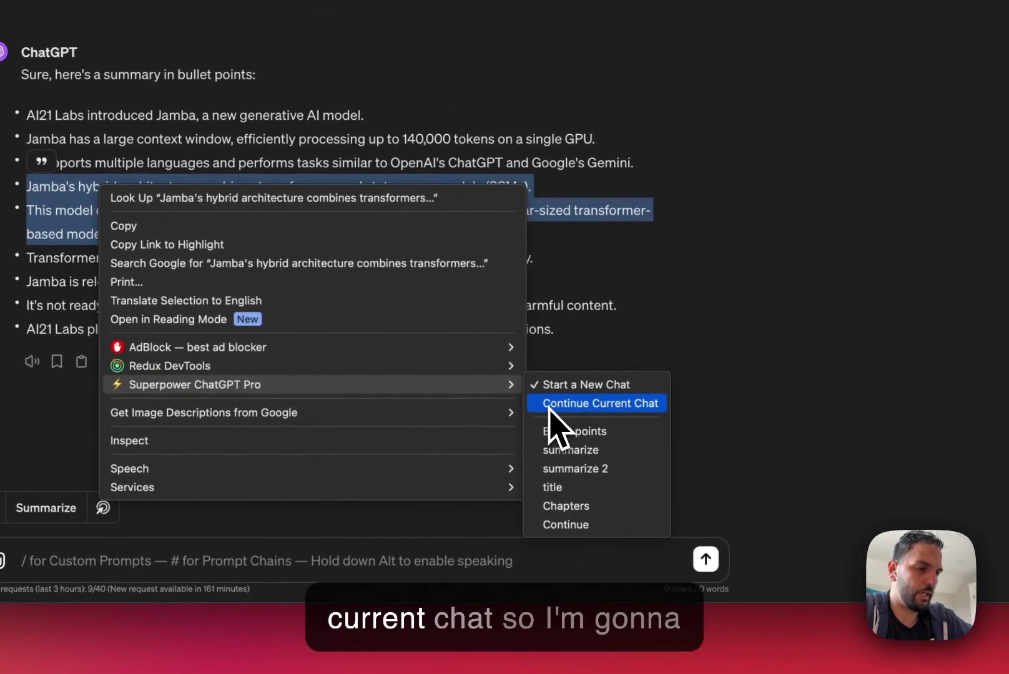
left_click(552, 406)
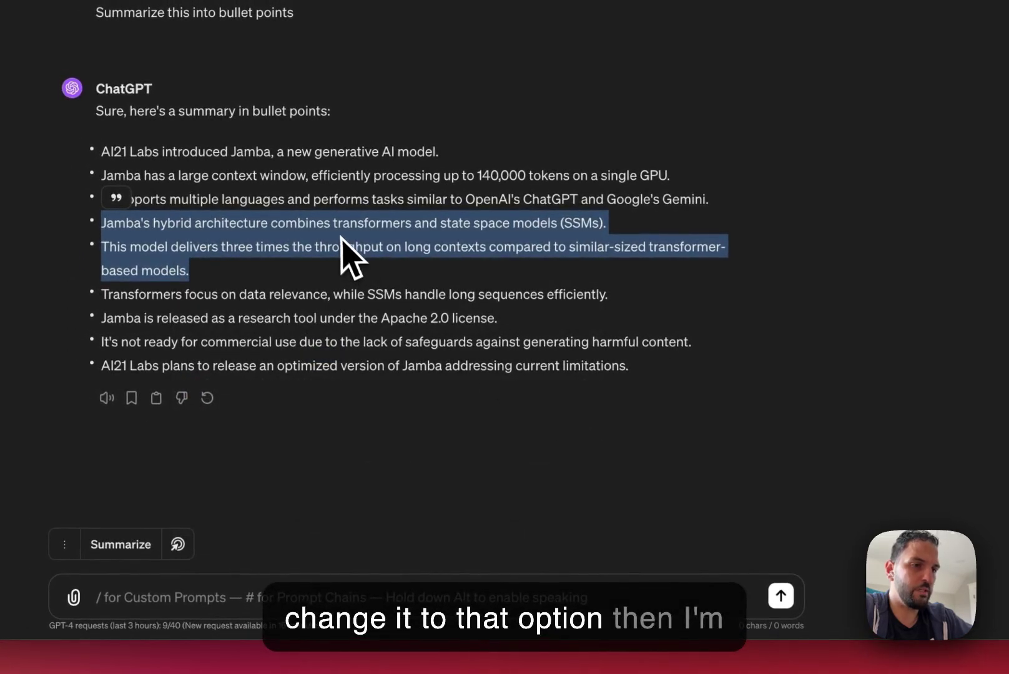
right_click(340, 232)
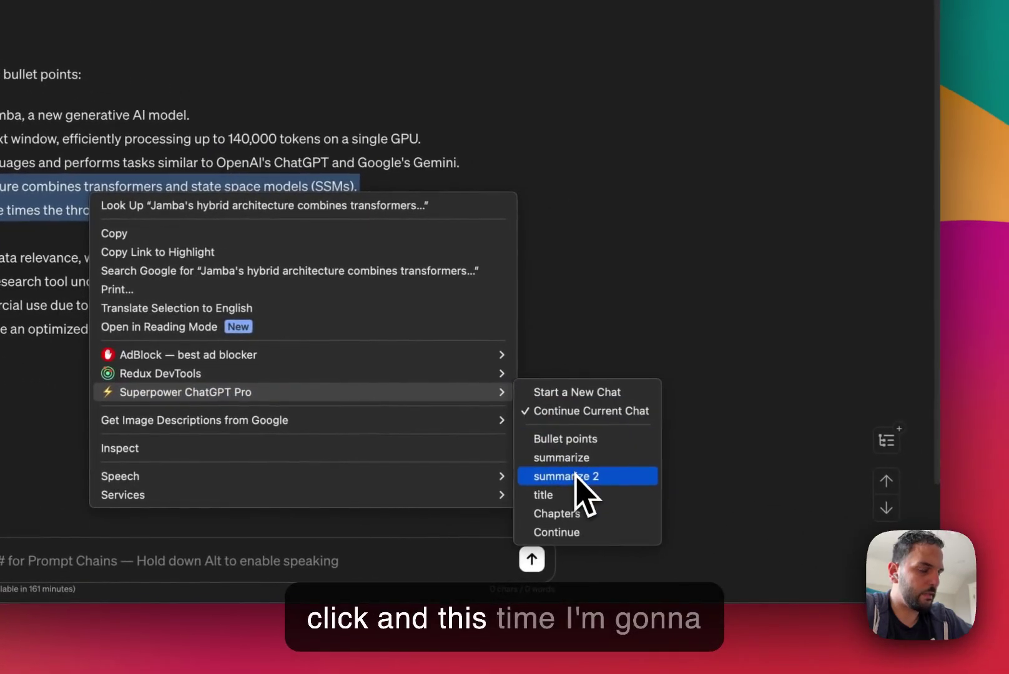
left_click(593, 535)
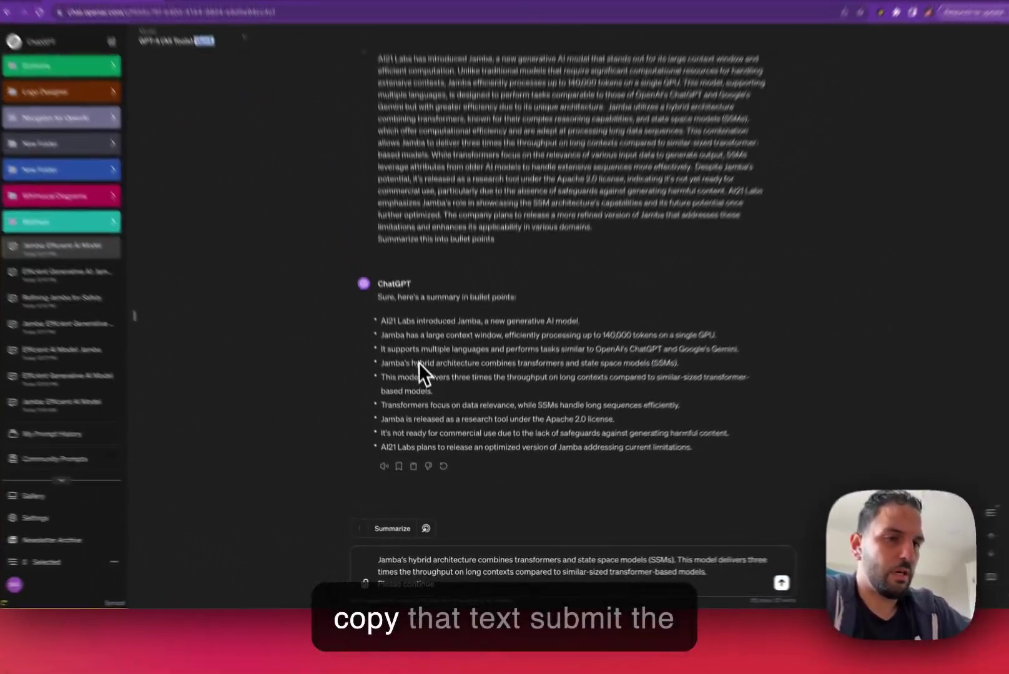
Send the 'Please continue' prompt to get the hybrid transformer/SSM explanation
key("Return")
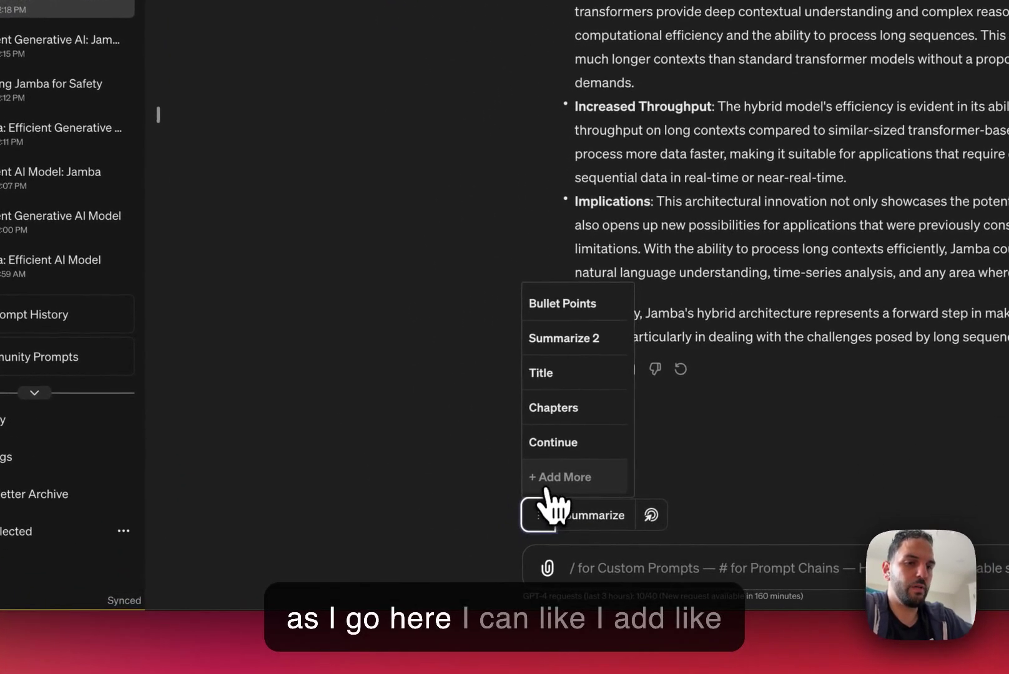
Add and save a new test prompt in the extension's Custom Prompts settings
left_click(387, 535)
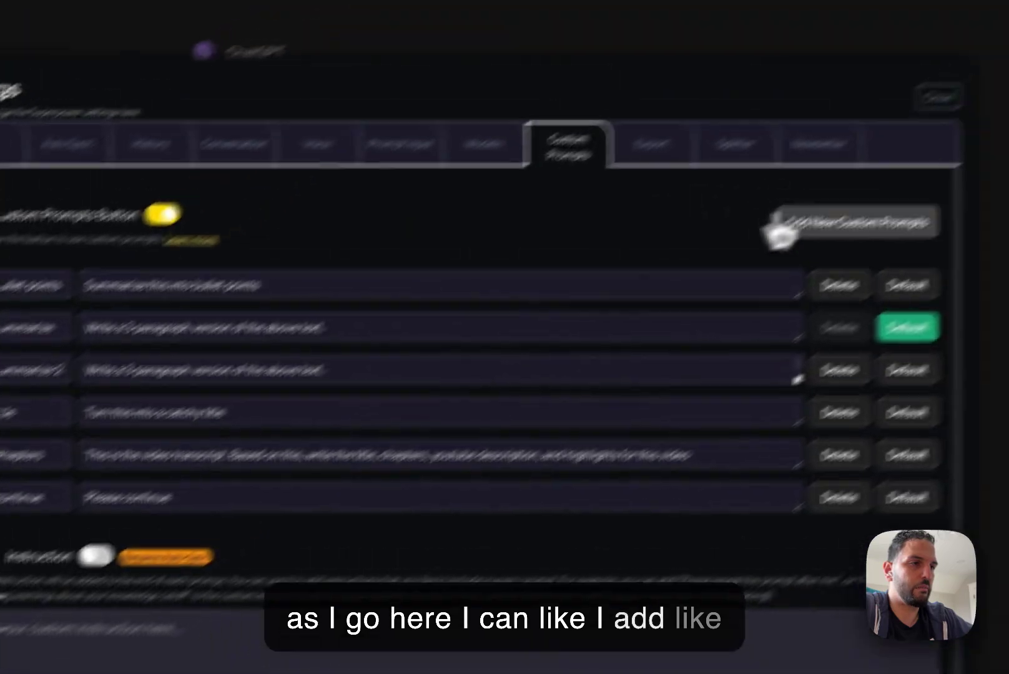
left_click(756, 271)
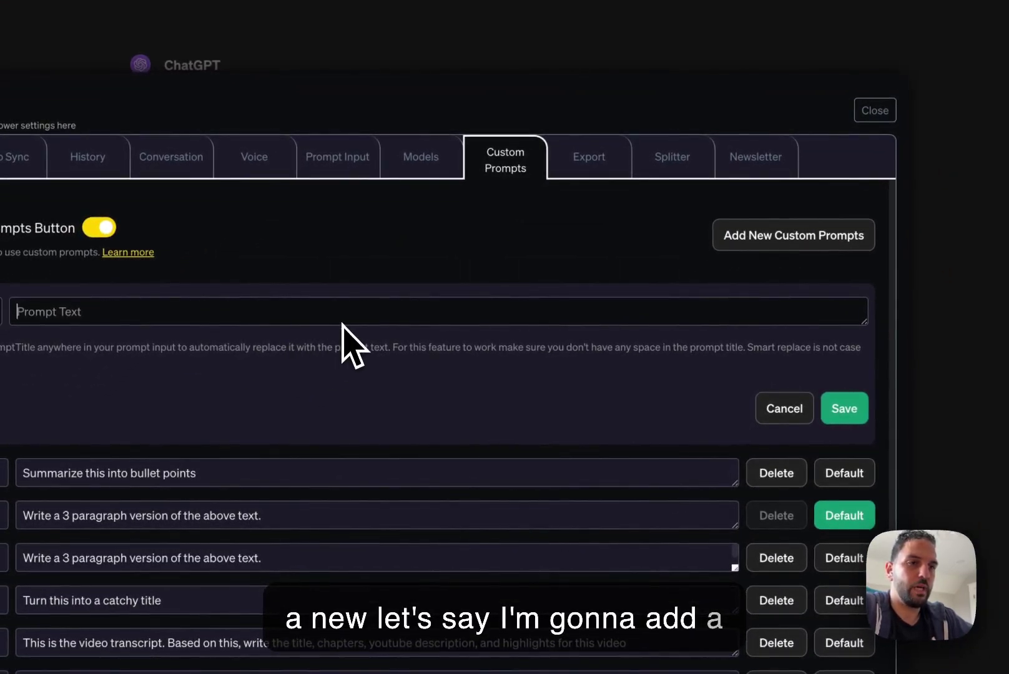
type("te")
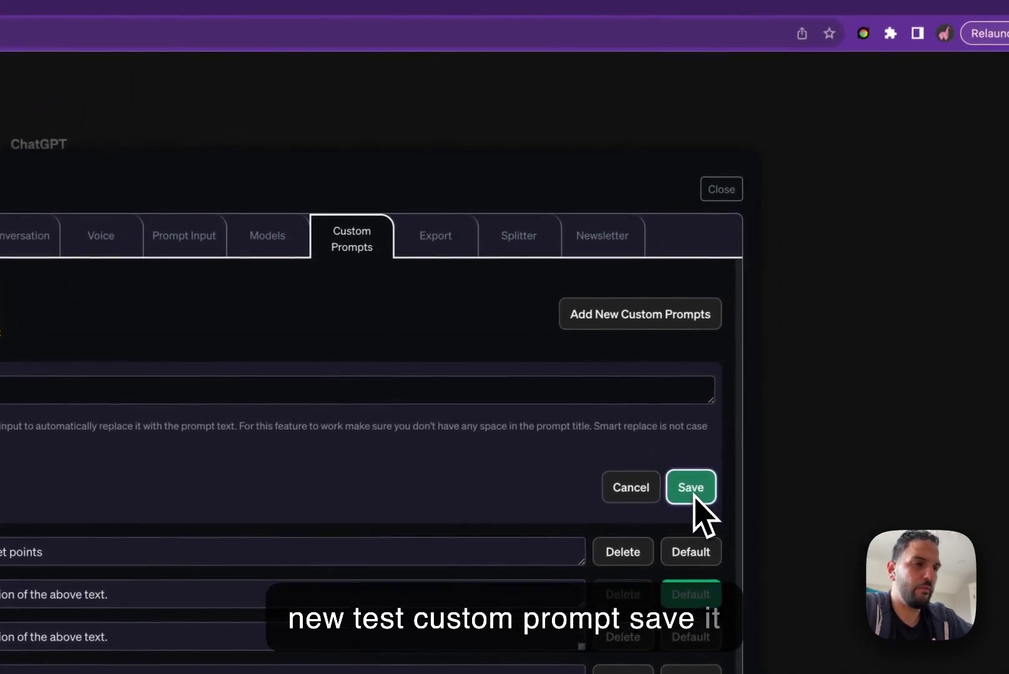
left_click(844, 408)
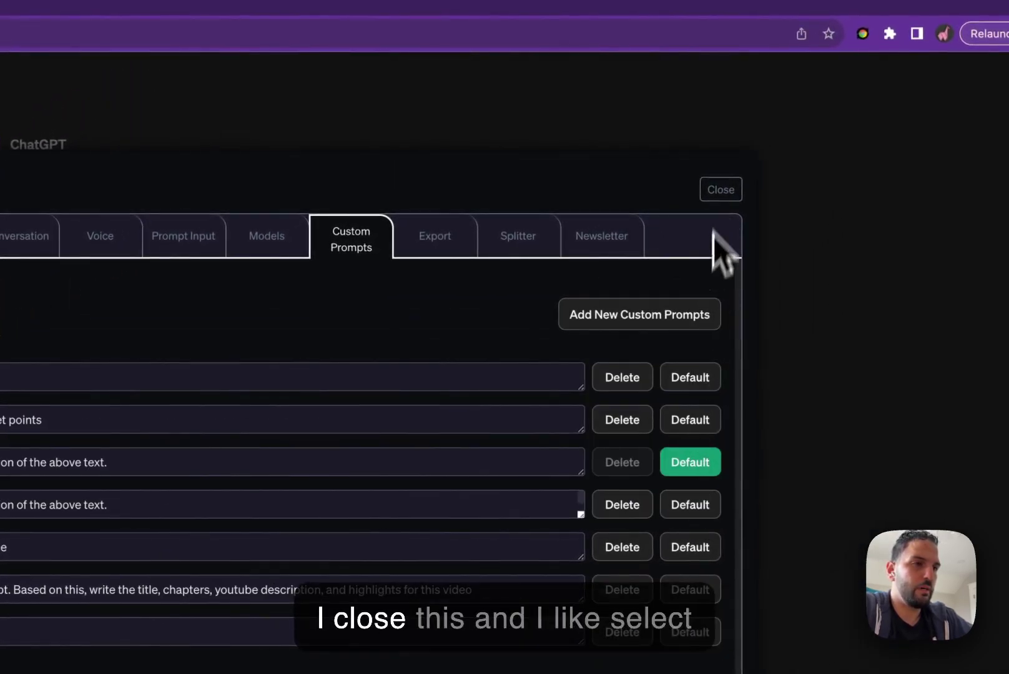
Close the settings and check the right-click menu on the Hybrid Architecture paragraph offers the saved prompt
left_click(720, 190)
triple_click(280, 244)
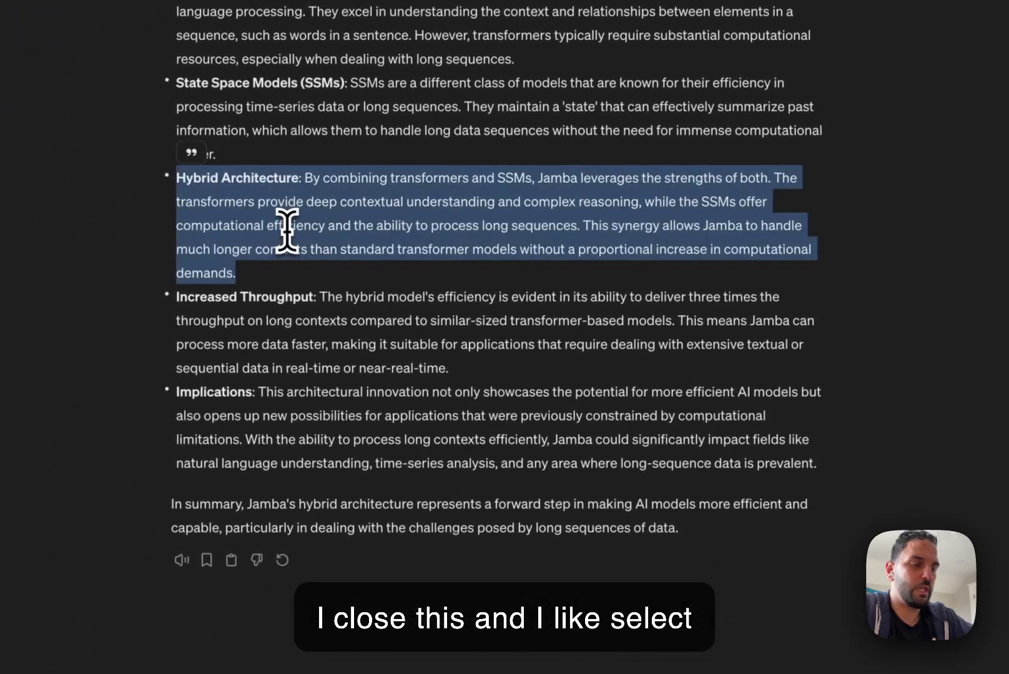
right_click(282, 240)
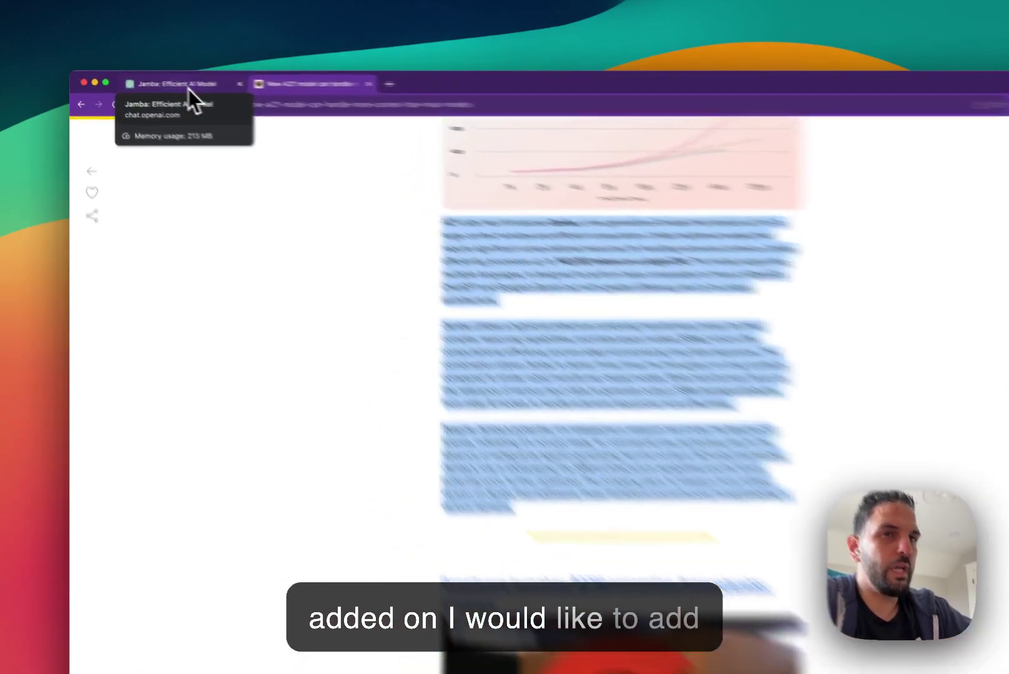
Switch back to the 'Jamba: Efficient AI Model' ChatGPT tab
left_click(164, 87)
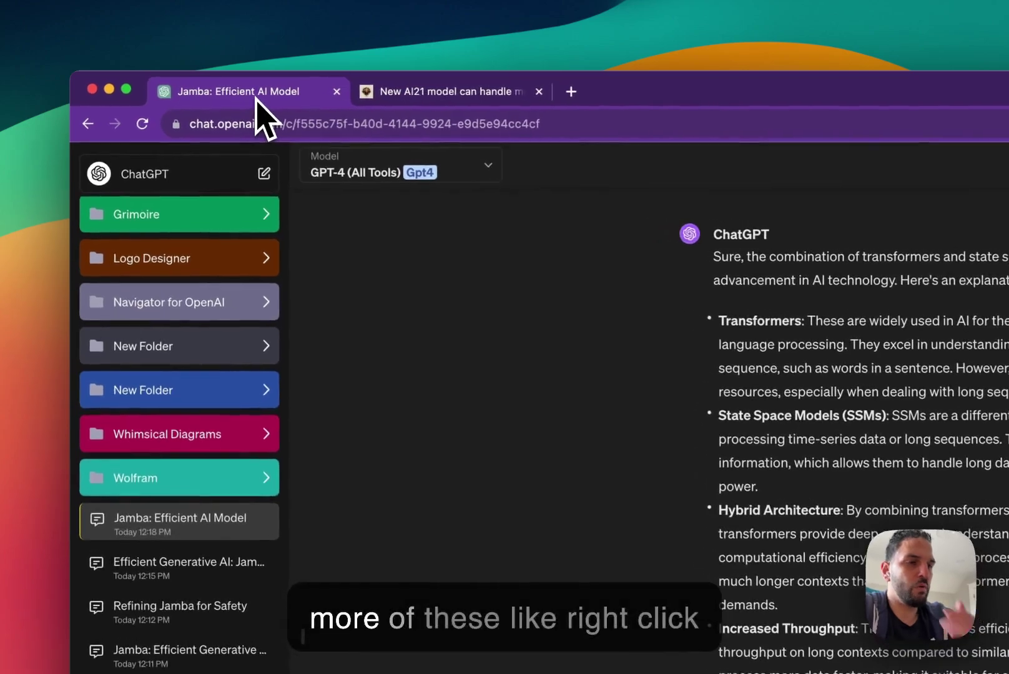